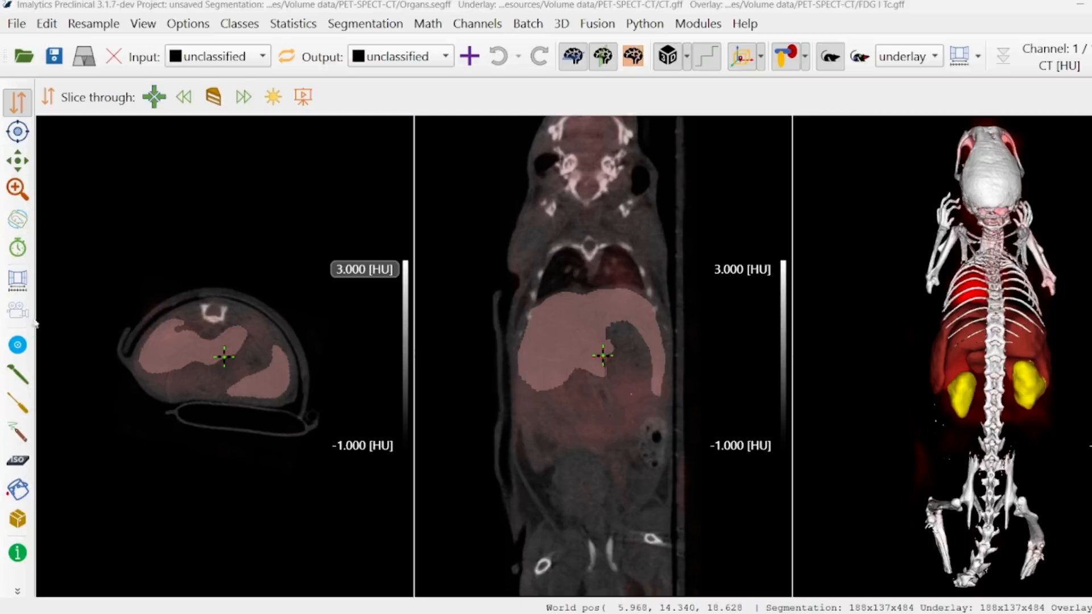
Set up the Create region tool with the Cylinder type, a diameter of 3 mm and a length of 5 mm
{"action": "left_click", "coordinate": [17, 404]}
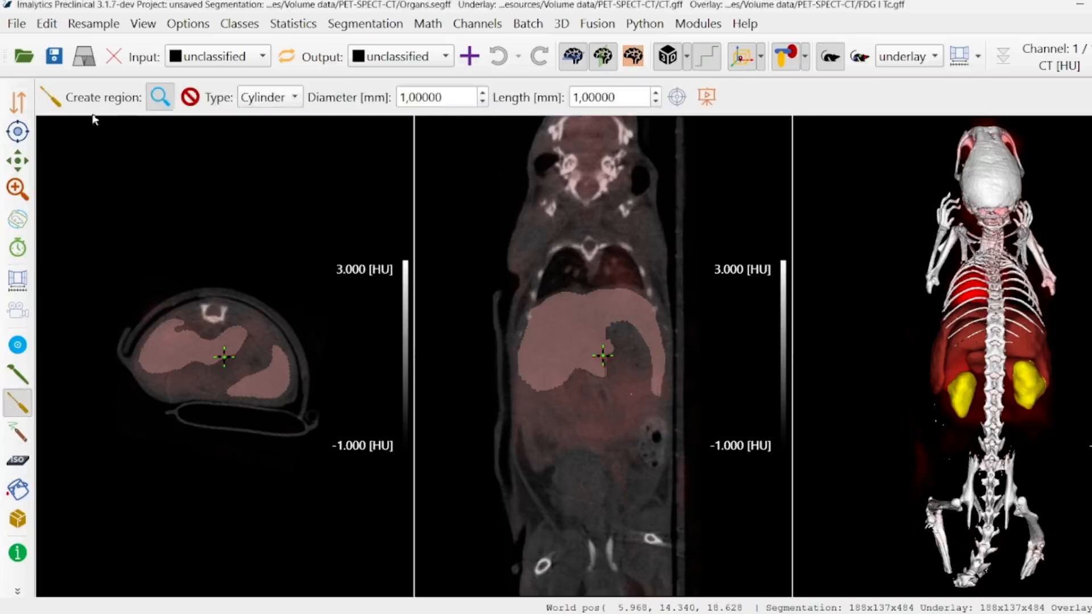
{"action": "left_click", "coordinate": [263, 98]}
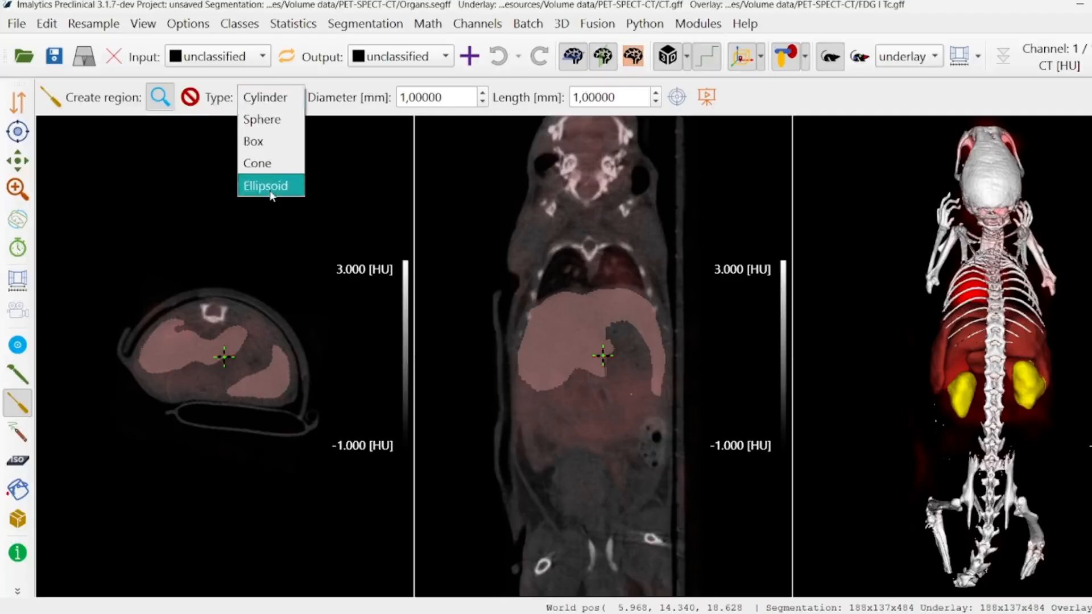
{"action": "left_click", "coordinate": [269, 99]}
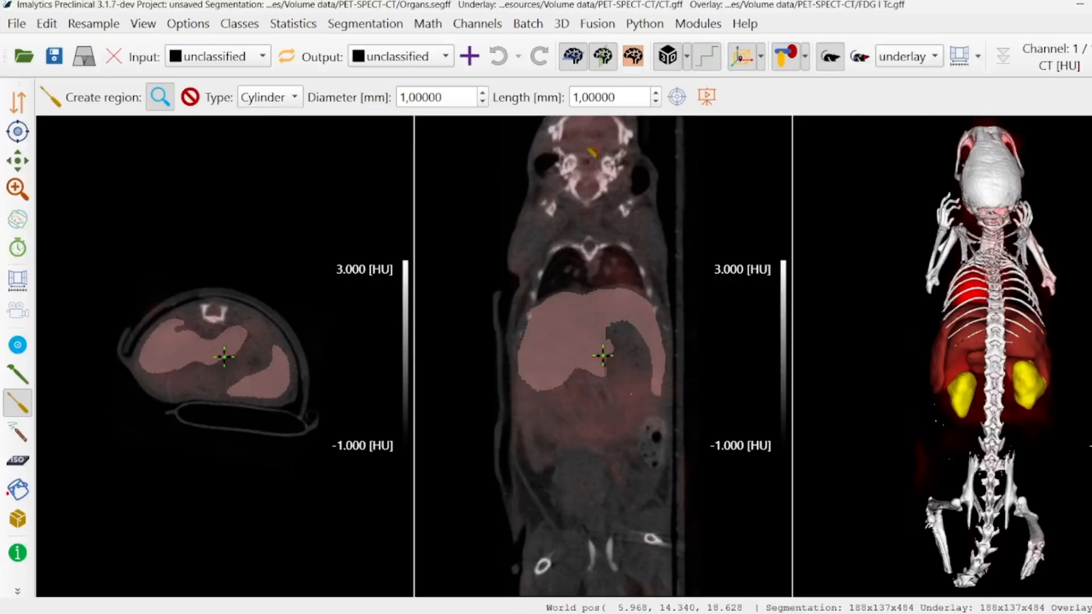
{"action": "scroll", "coordinate": [485, 97], "scroll_direction": "up", "scroll_amount": 2}
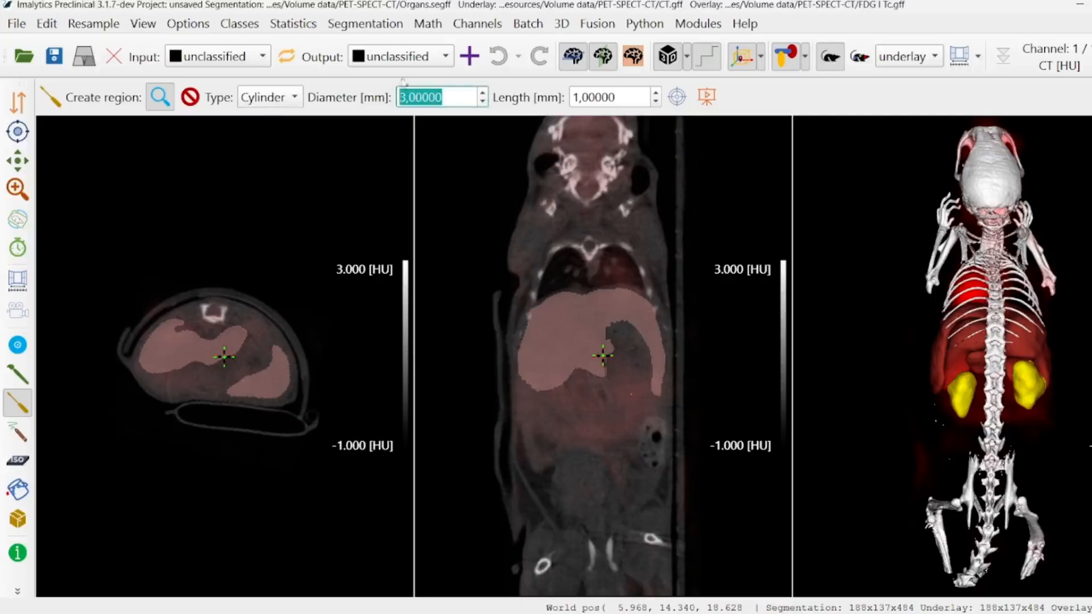
{"action": "scroll", "coordinate": [657, 96], "scroll_direction": "up", "scroll_amount": 1}
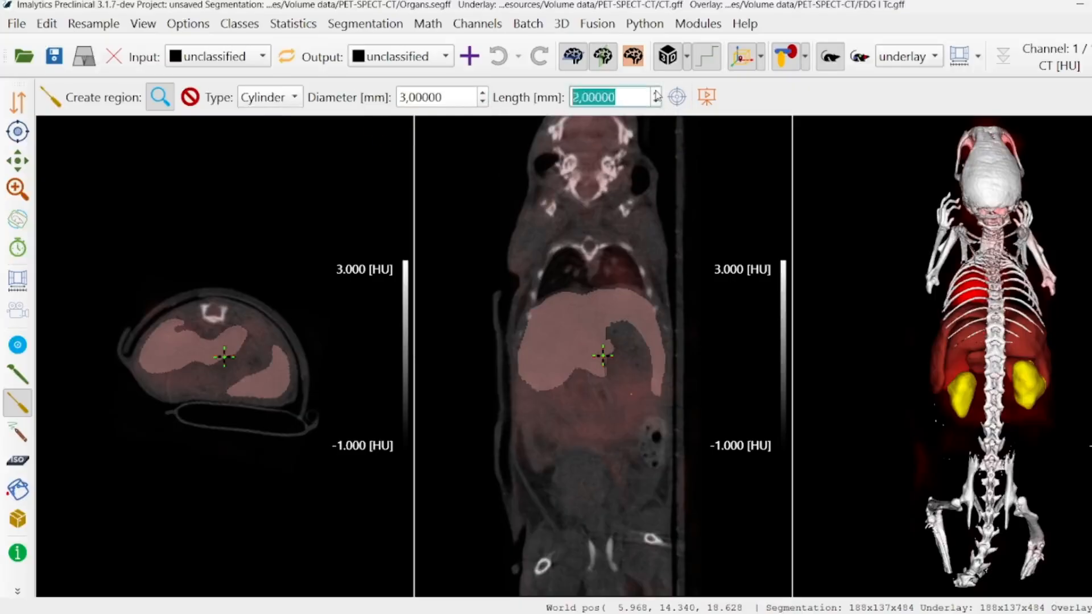
{"action": "scroll", "coordinate": [657, 96], "scroll_direction": "up", "scroll_amount": 1}
Add a new segmentation class named A
{"action": "right_click", "coordinate": [208, 320]}
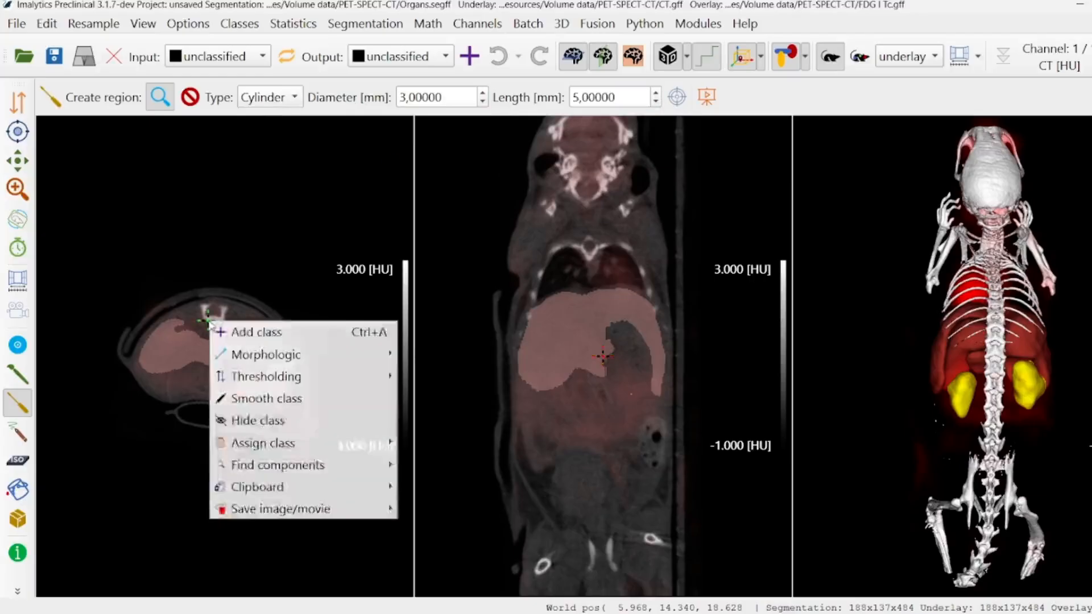
{"action": "left_click", "coordinate": [233, 334]}
{"action": "type", "text": "A"}
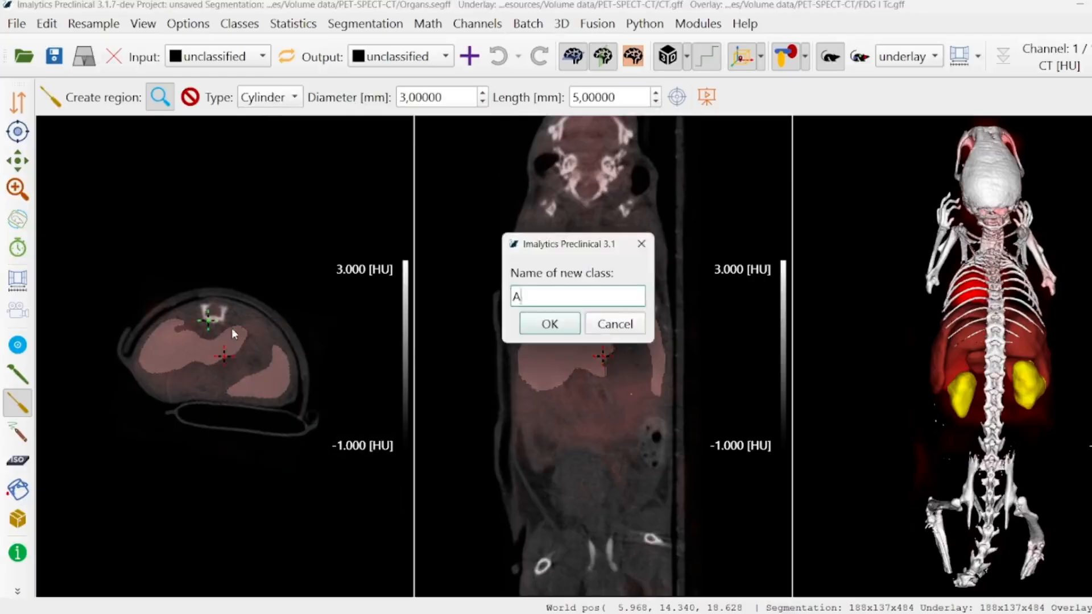
{"action": "left_click", "coordinate": [557, 328]}
Place class A cylinders beside the spine in the axial slice and at the liver's lower edge in the coronal slice
{"action": "left_click", "coordinate": [205, 317]}
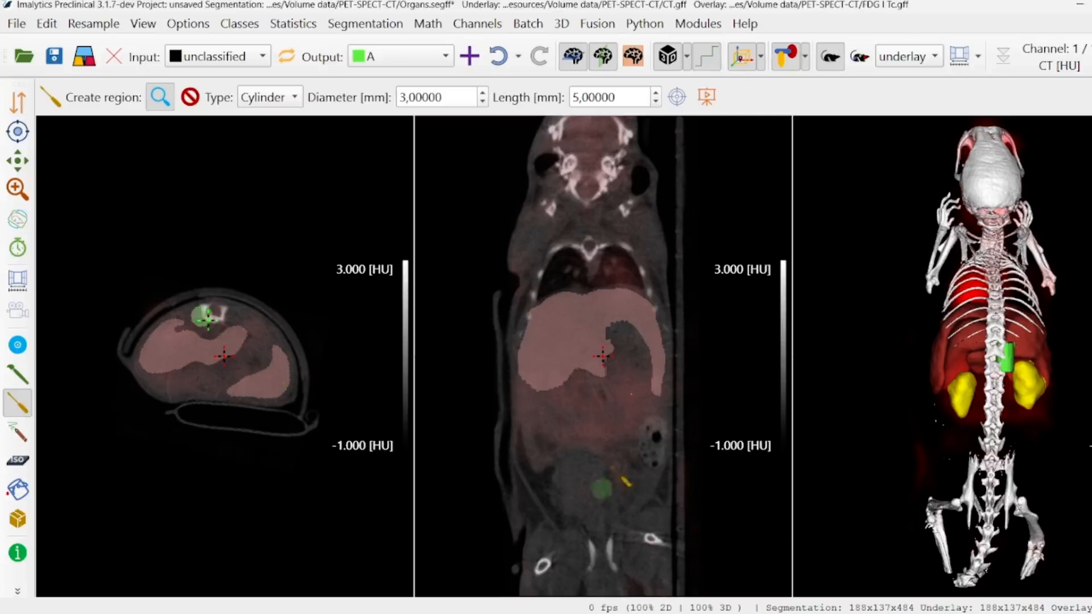
{"action": "left_click", "coordinate": [577, 385]}
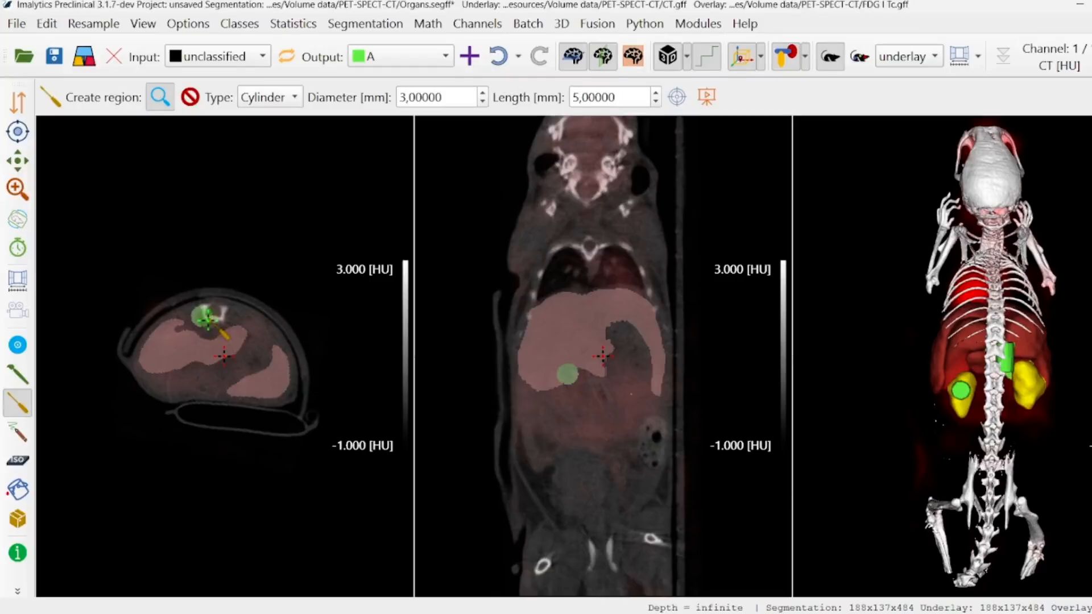
{"action": "left_click", "coordinate": [206, 318]}
{"action": "middle_click_drag", "start_coordinate": [999, 448], "coordinate": [997, 313]}
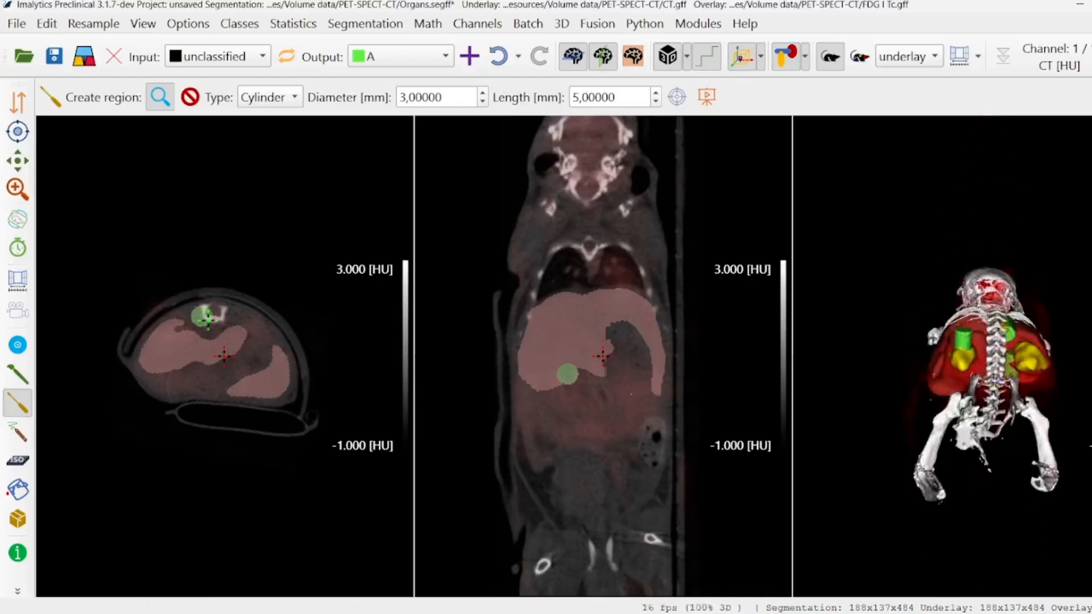
{"action": "mouse_move", "coordinate": [997, 364]}
{"action": "middle_mouse_down"}
{"action": "mouse_move", "coordinate": [996, 320]}
{"action": "mouse_move", "coordinate": [995, 354]}
{"action": "mouse_move", "coordinate": [994, 343]}
{"action": "middle_mouse_up"}
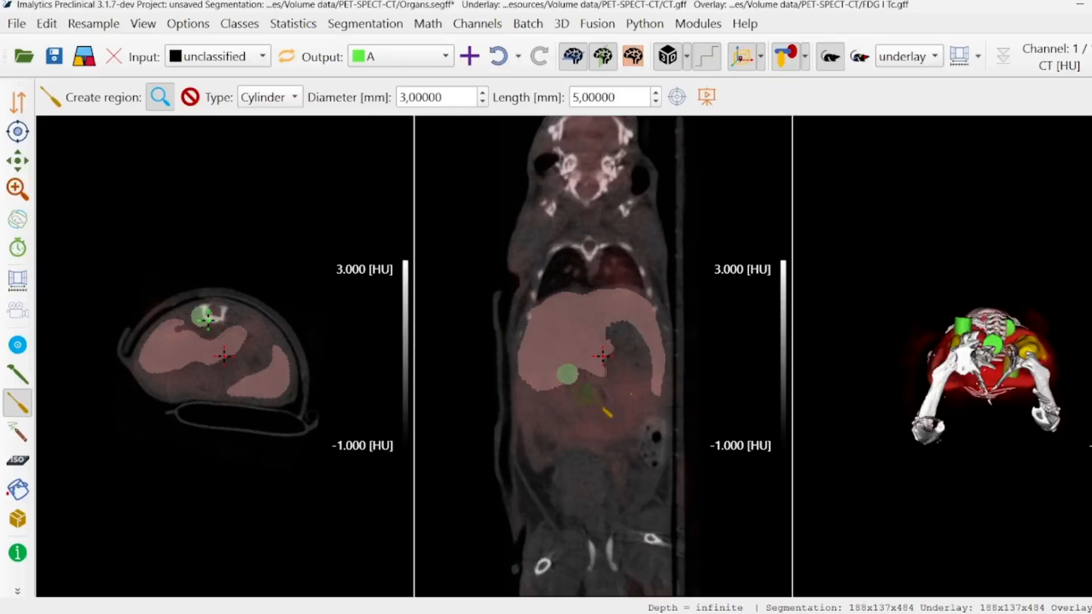
Switch the region type to Sphere and set its diameter to 5 mm
{"action": "left_click", "coordinate": [262, 97]}
{"action": "left_click", "coordinate": [264, 120]}
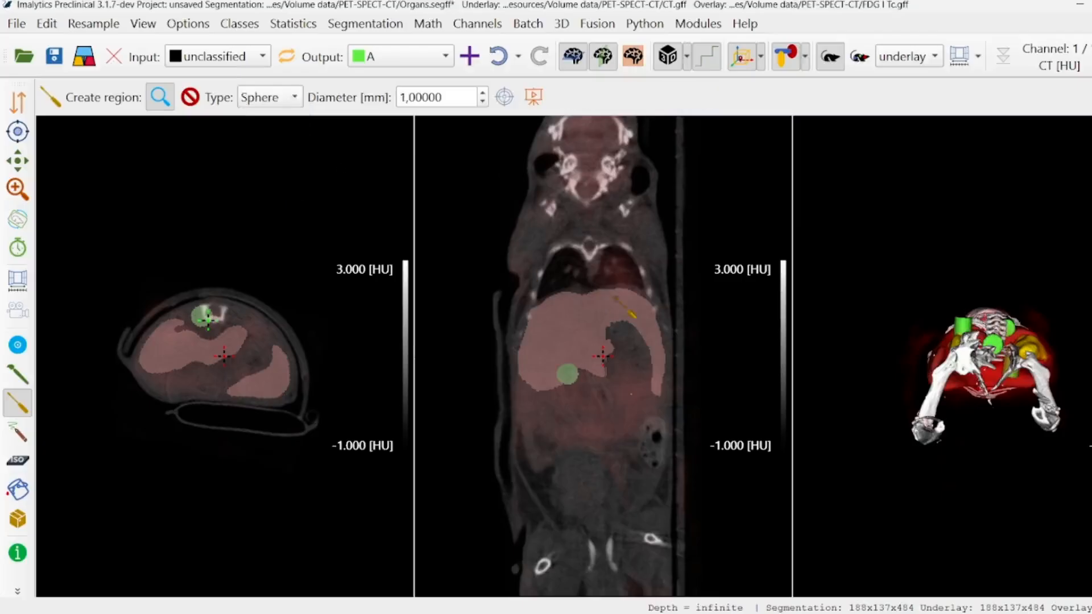
{"action": "left_click", "coordinate": [483, 94]}
{"action": "left_click", "coordinate": [483, 95]}
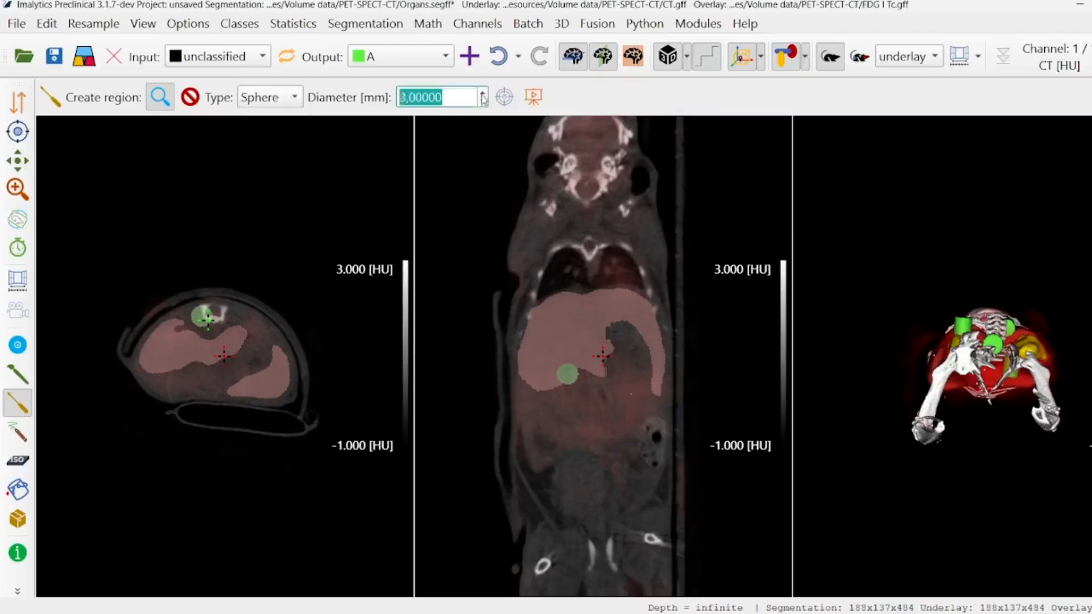
{"action": "left_click", "coordinate": [483, 95]}
Add a new segmentation class named B
{"action": "right_click", "coordinate": [252, 316]}
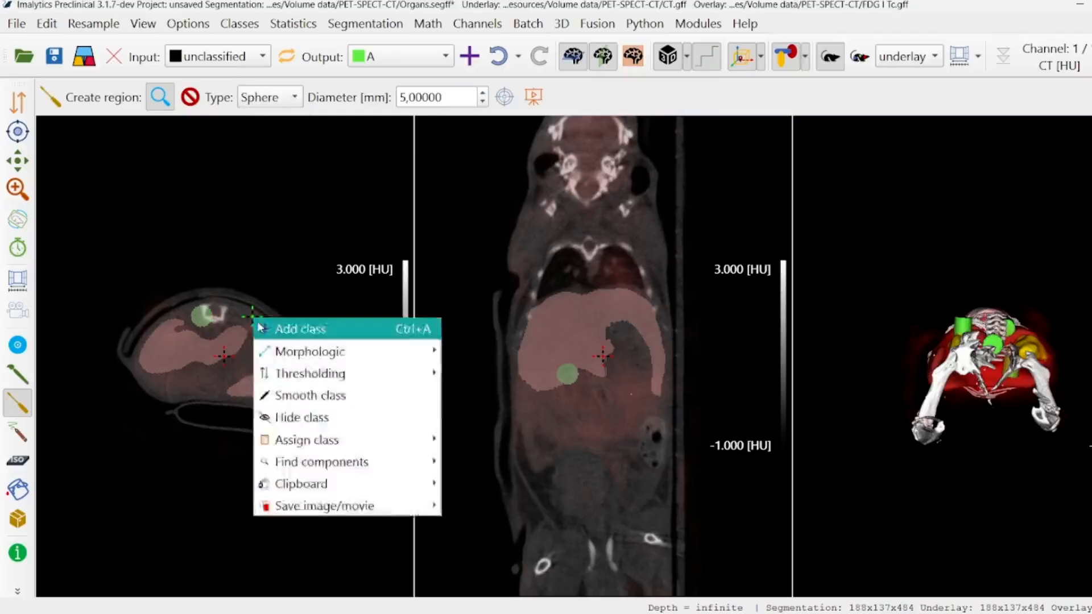
{"action": "left_click", "coordinate": [257, 322]}
{"action": "type", "text": "B"}
{"action": "left_click", "coordinate": [550, 324]}
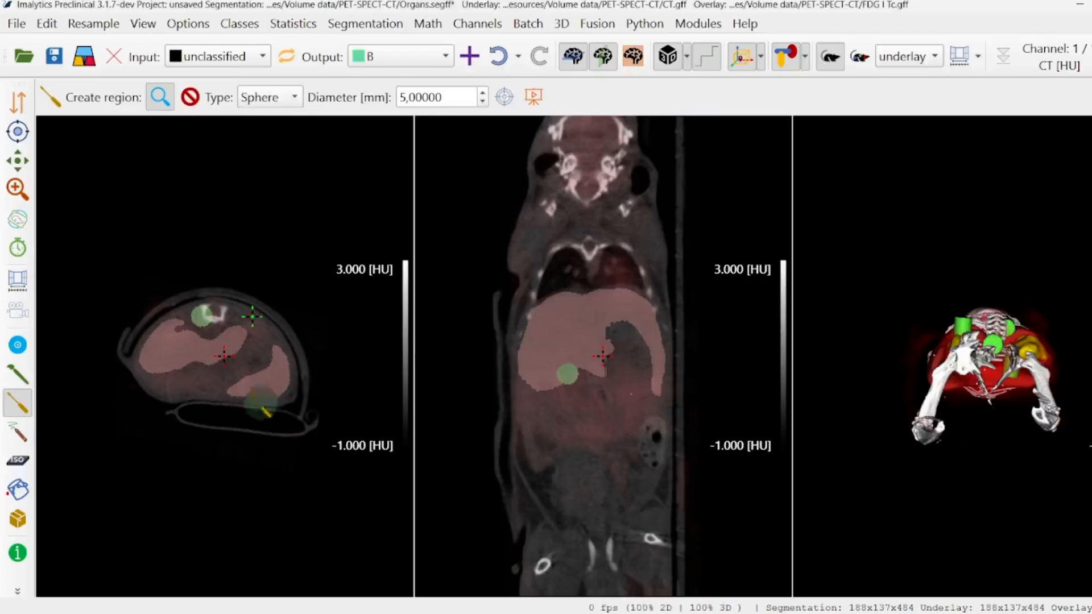
Place two class B spheres in the axial slice, one between the liver lobes and one on the larger lobe's lower edge
{"action": "left_click", "coordinate": [243, 367]}
{"action": "left_click", "coordinate": [169, 374]}
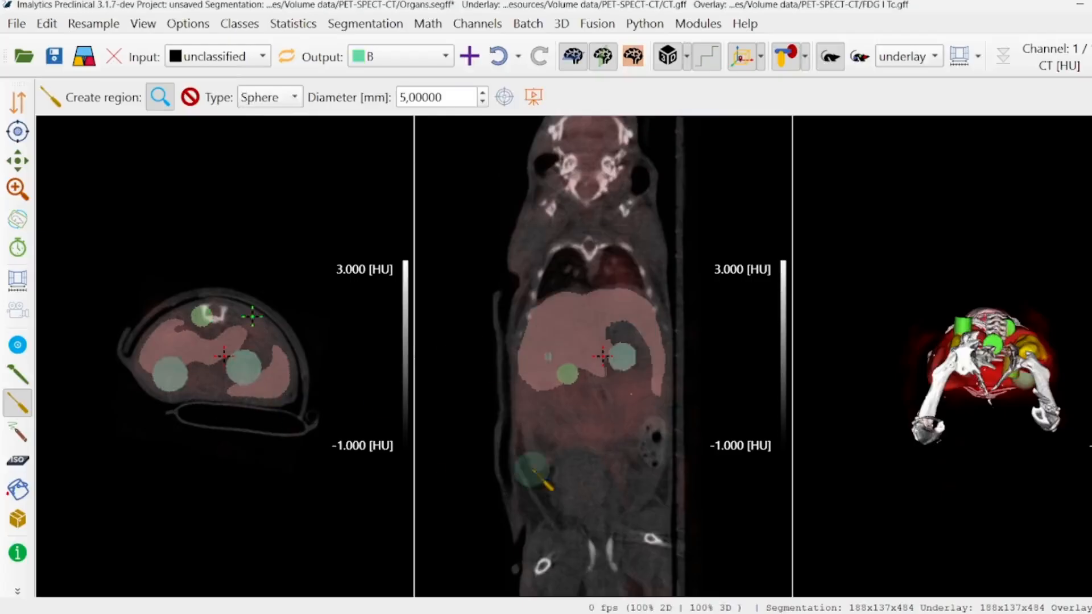
{"action": "left_click", "coordinate": [380, 57]}
{"action": "left_click", "coordinate": [378, 57]}
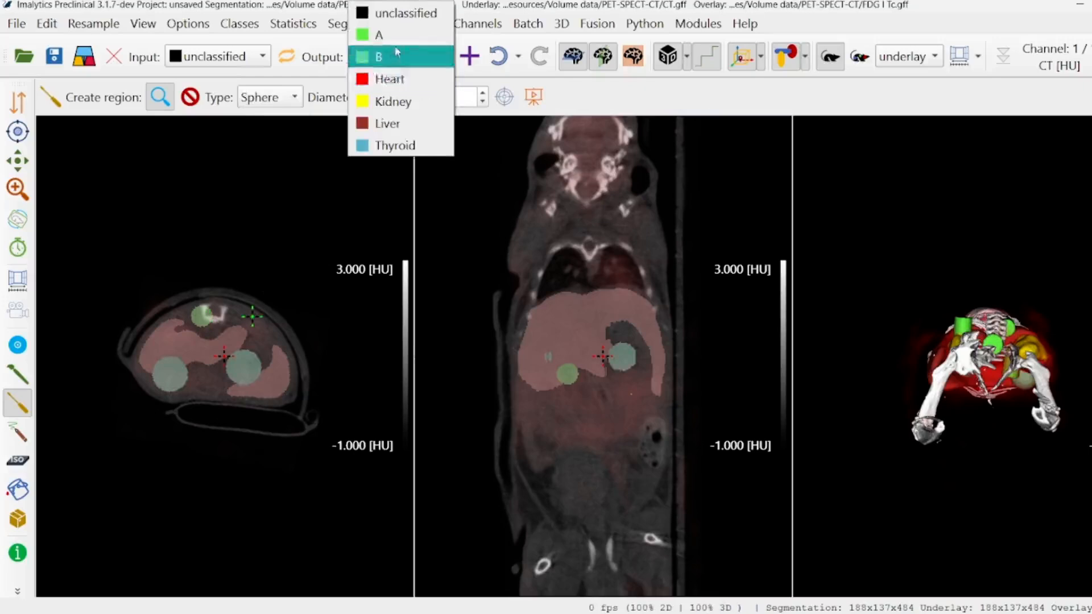
Switch the region type to Box and add a new class named C
{"action": "left_click", "coordinate": [269, 97]}
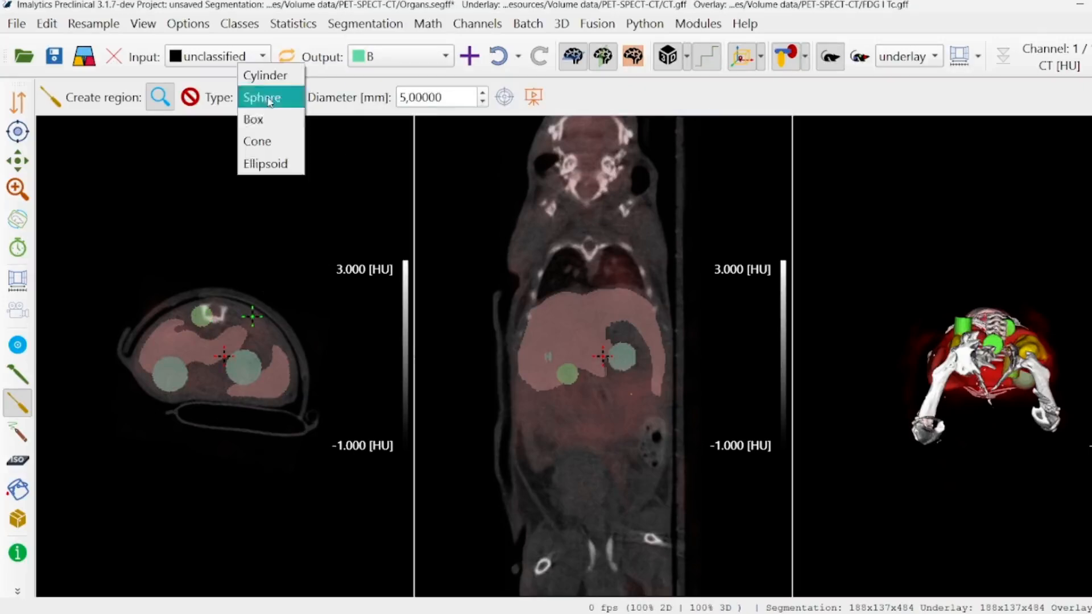
{"action": "left_click", "coordinate": [265, 121]}
{"action": "right_click", "coordinate": [265, 339]}
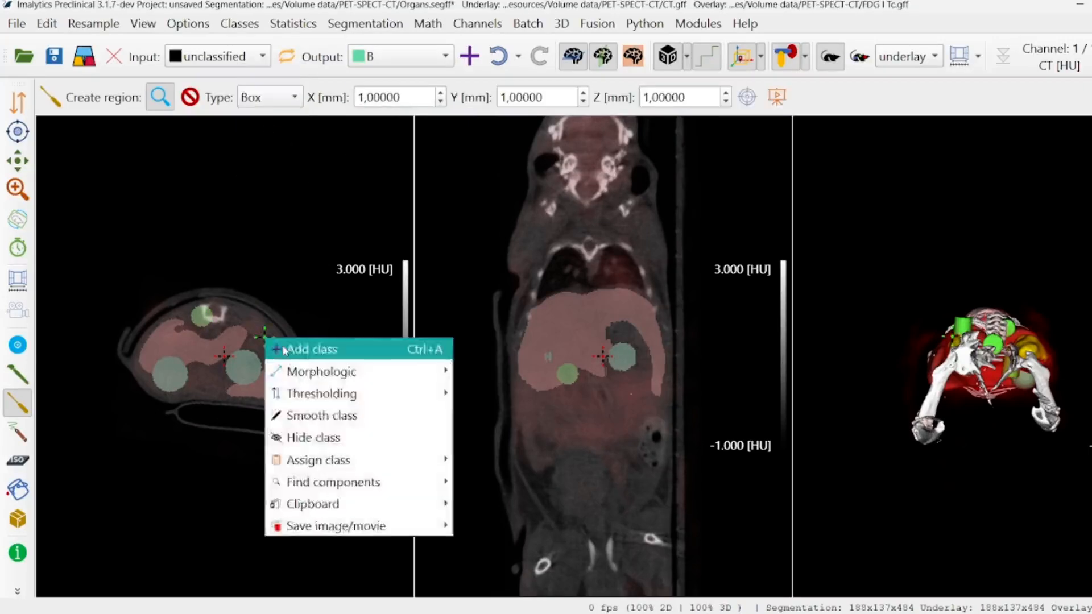
{"action": "left_click", "coordinate": [284, 350]}
{"action": "left_click", "coordinate": [550, 324]}
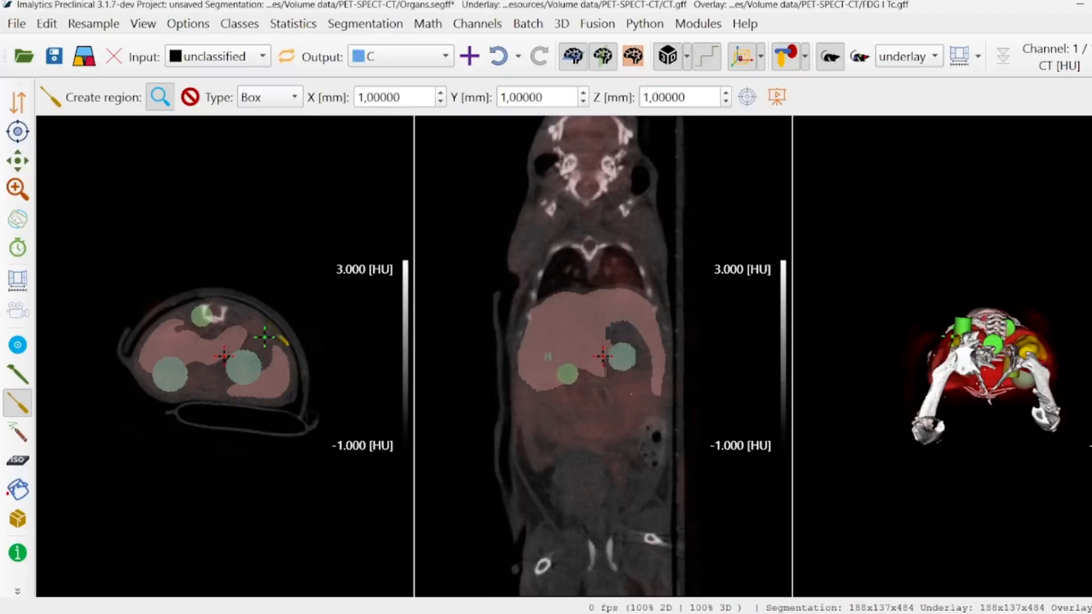
Place several 1 mm class C boxes in the lower abdomen of the coronal slice and in the 3D view
{"action": "left_click", "coordinate": [546, 438]}
{"action": "left_click", "coordinate": [599, 419]}
{"action": "left_click", "coordinate": [636, 440]}
{"action": "middle_click_drag", "start_coordinate": [987, 319], "coordinate": [954, 396]}
{"action": "left_click", "coordinate": [1019, 342]}
{"action": "left_click", "coordinate": [959, 338]}
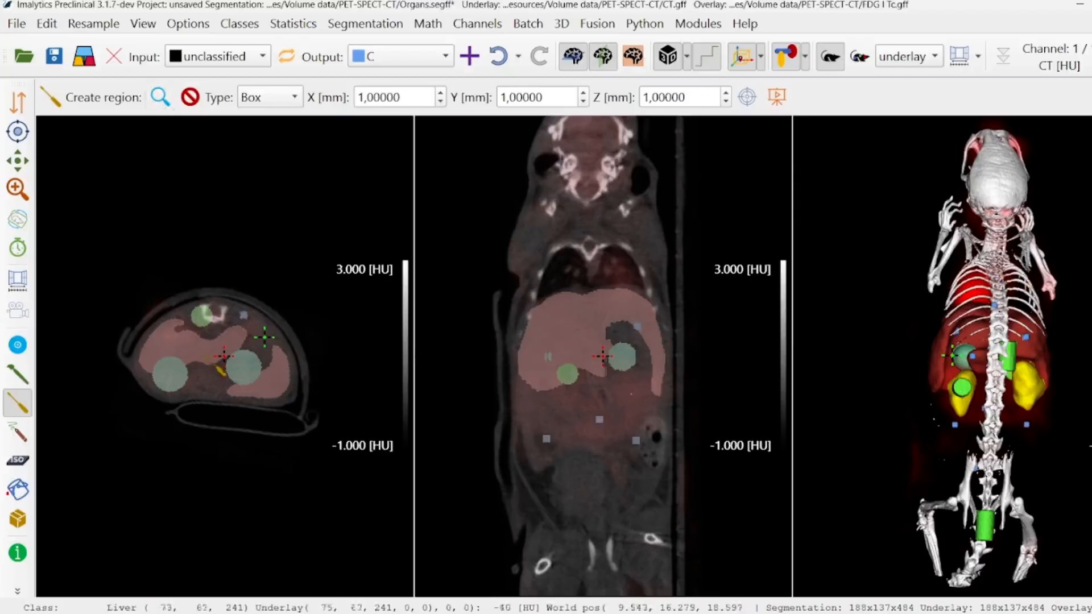
Set the box's X size to 3 mm and, with the region preview on, place two class C boxes in the axial slice
{"action": "double_click", "coordinate": [440, 93]}
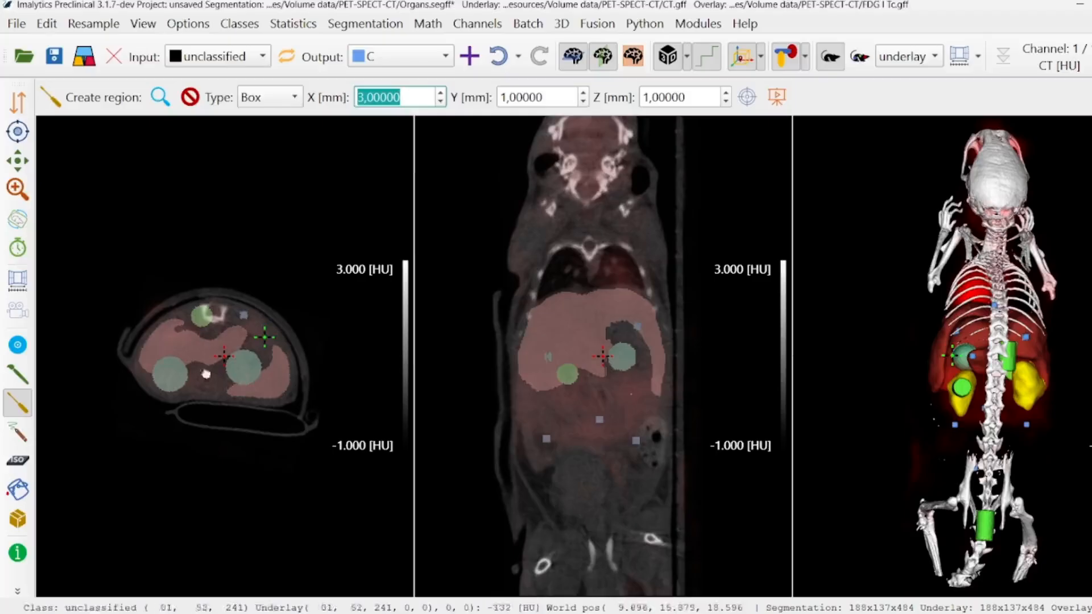
{"action": "left_click", "coordinate": [160, 98]}
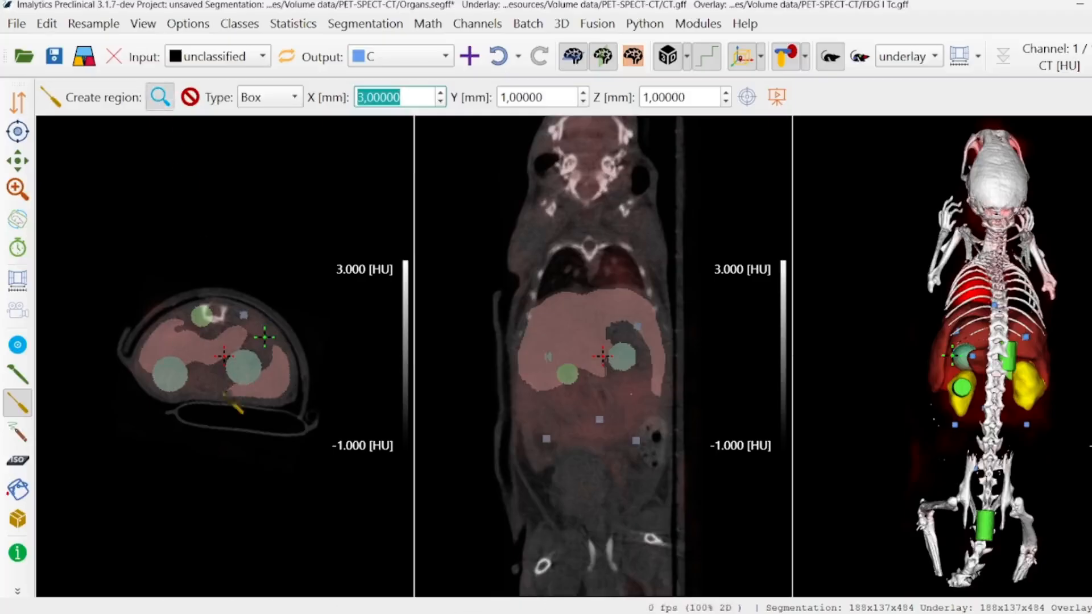
{"action": "left_click", "coordinate": [188, 357]}
{"action": "left_click", "coordinate": [205, 380]}
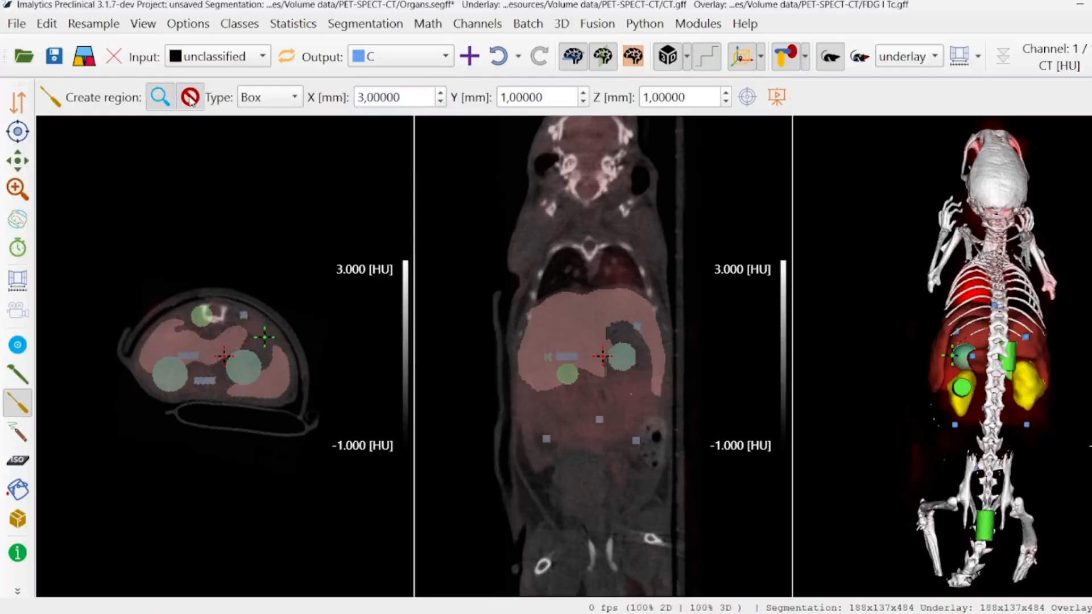
With the overwrite restriction on, place a class C box at the smaller liver lobe's edge and set the input class to Liver
{"action": "mouse_move", "coordinate": [197, 103]}
{"action": "left_click", "coordinate": [271, 359]}
{"action": "left_click", "coordinate": [211, 56]}
{"action": "left_click", "coordinate": [196, 188]}
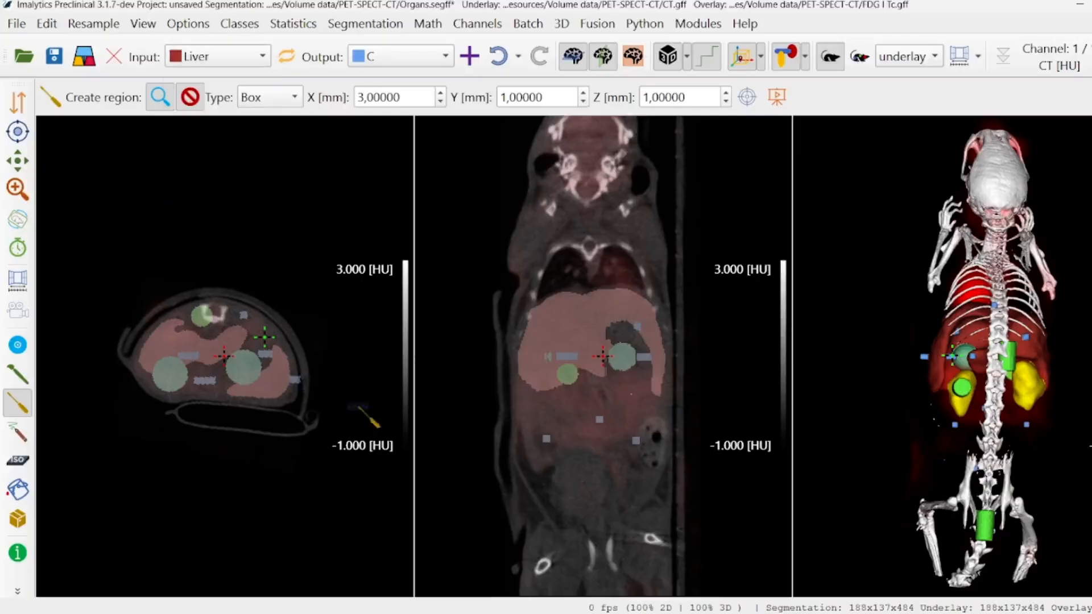
Place four class C boxes on the liver, two in the axial slice and two in the coronal slice
{"action": "left_click", "coordinate": [287, 363]}
{"action": "left_click", "coordinate": [279, 390]}
{"action": "left_click", "coordinate": [564, 325]}
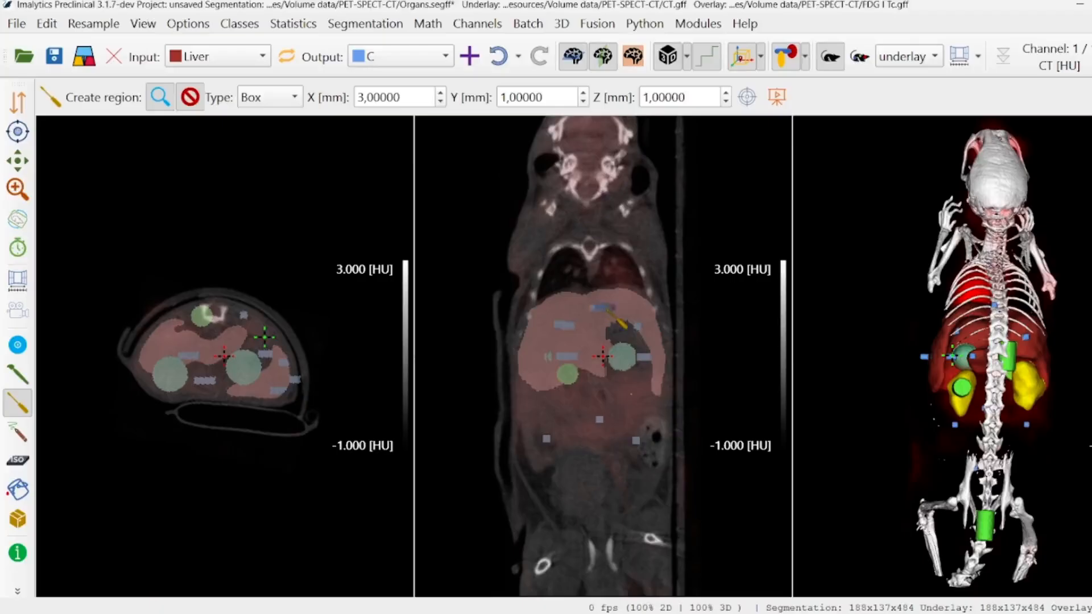
{"action": "left_click", "coordinate": [610, 320]}
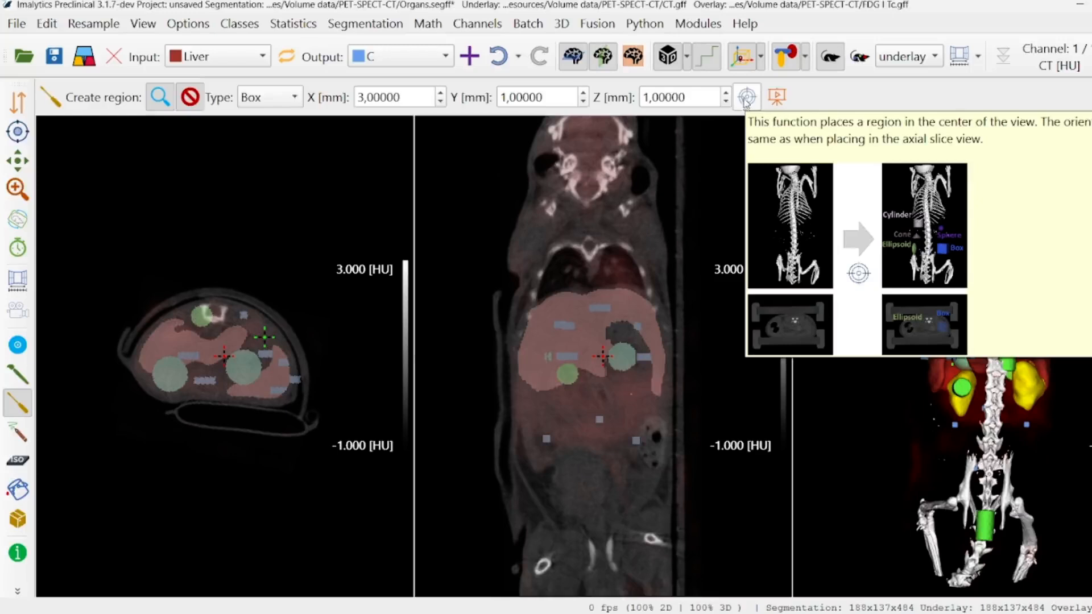
Add a new segmentation class named D from the neck area of the coronal slice
{"action": "right_click", "coordinate": [593, 223]}
{"action": "left_click", "coordinate": [605, 235]}
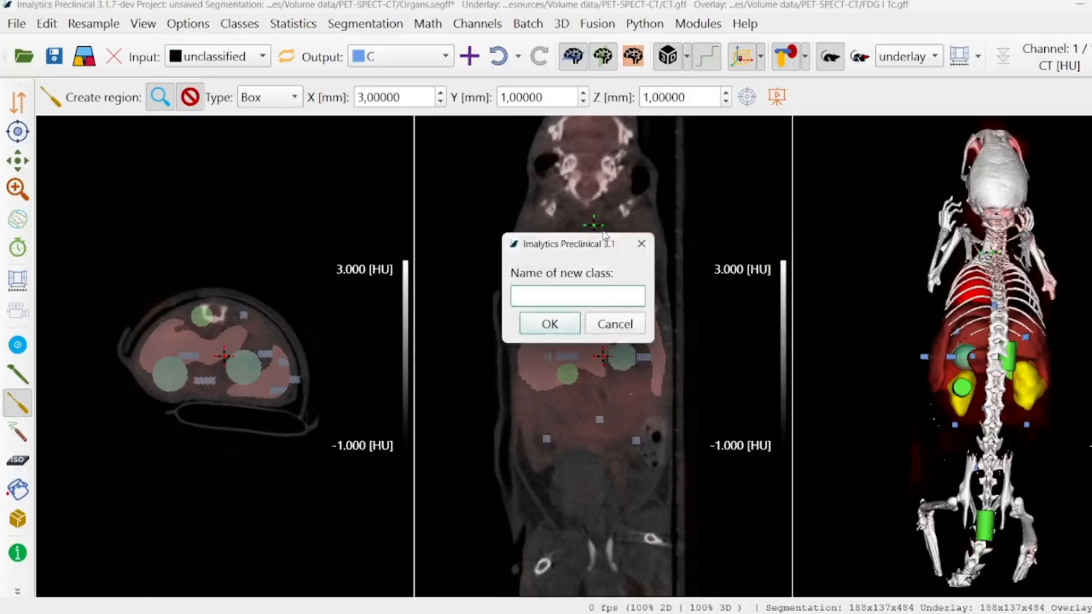
{"action": "type", "text": "D"}
{"action": "left_click", "coordinate": [552, 328]}
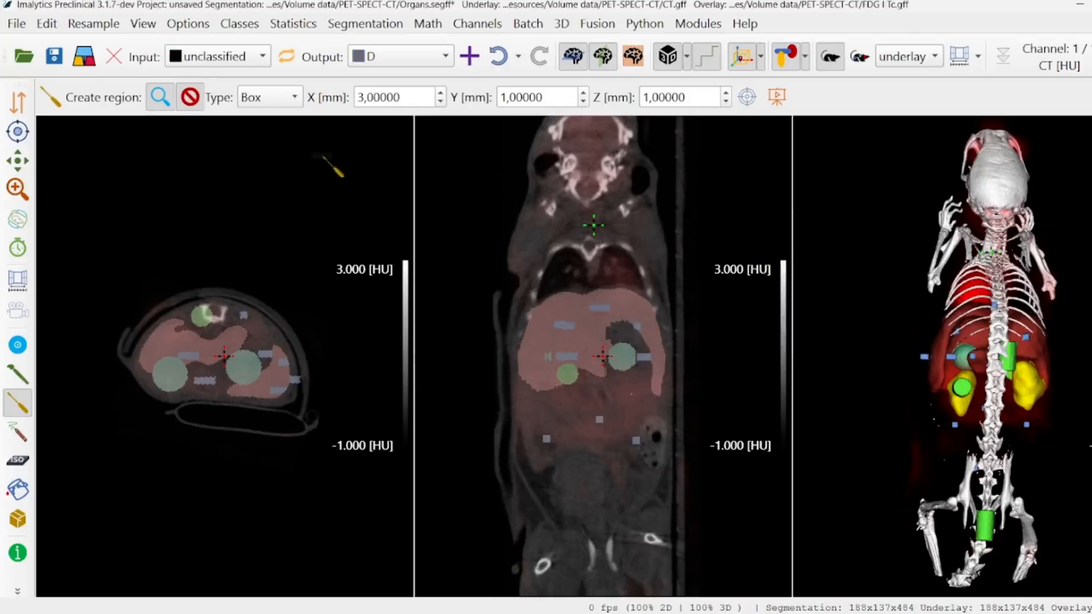
Place a class D ellipsoid with A 3 mm, B 3 mm and C 1 mm at the centre of the view in the neck
{"action": "left_click", "coordinate": [257, 103]}
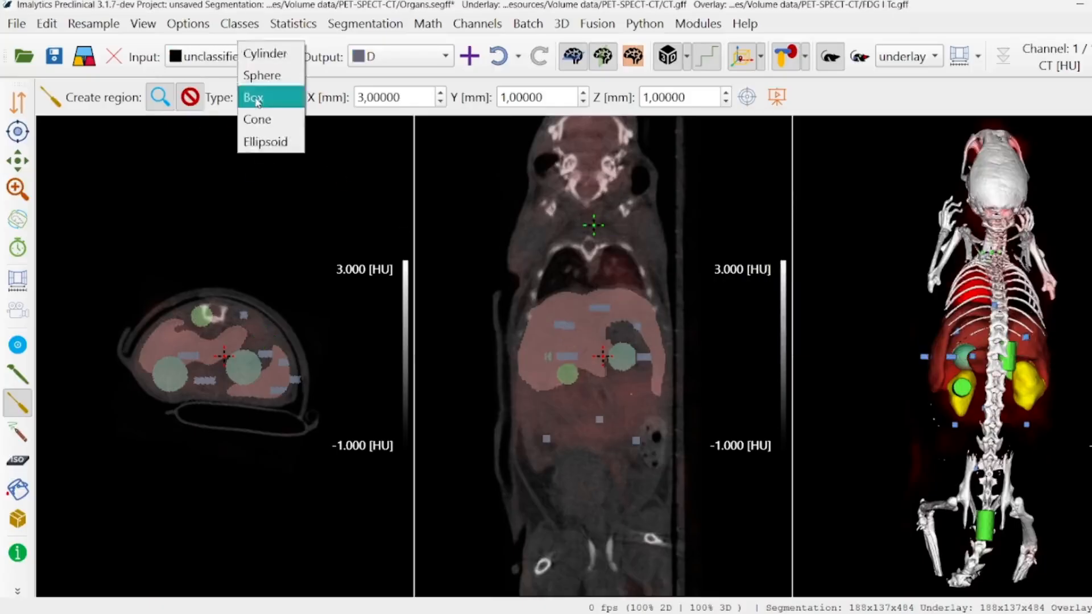
{"action": "left_click", "coordinate": [265, 141]}
{"action": "left_click", "coordinate": [441, 93]}
{"action": "left_click", "coordinate": [441, 94]}
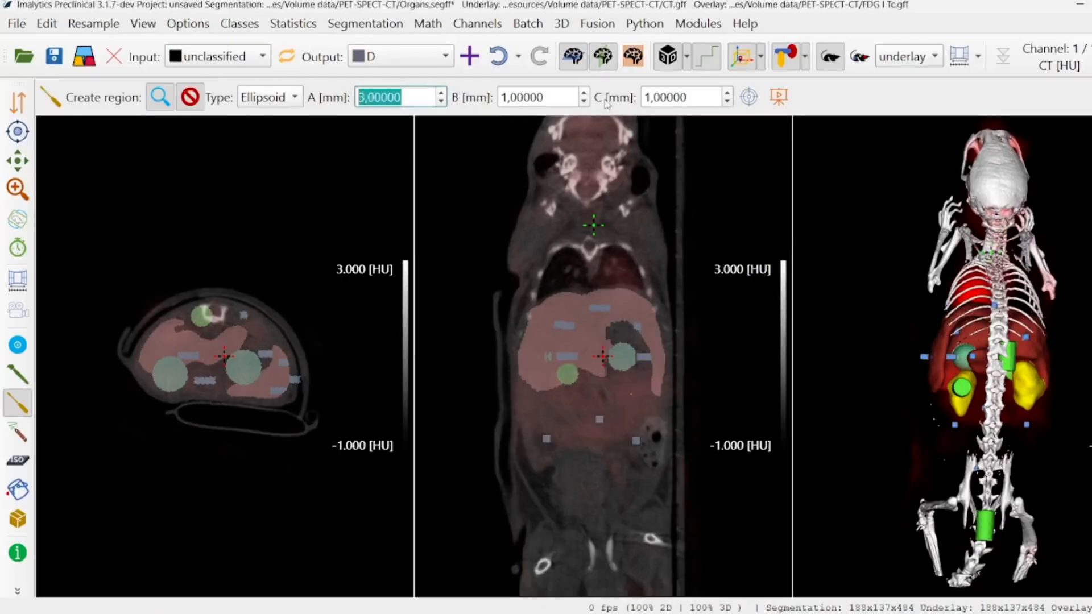
{"action": "double_click", "coordinate": [584, 93]}
{"action": "scroll", "coordinate": [182, 537], "scroll_direction": "up", "scroll_amount": 15}
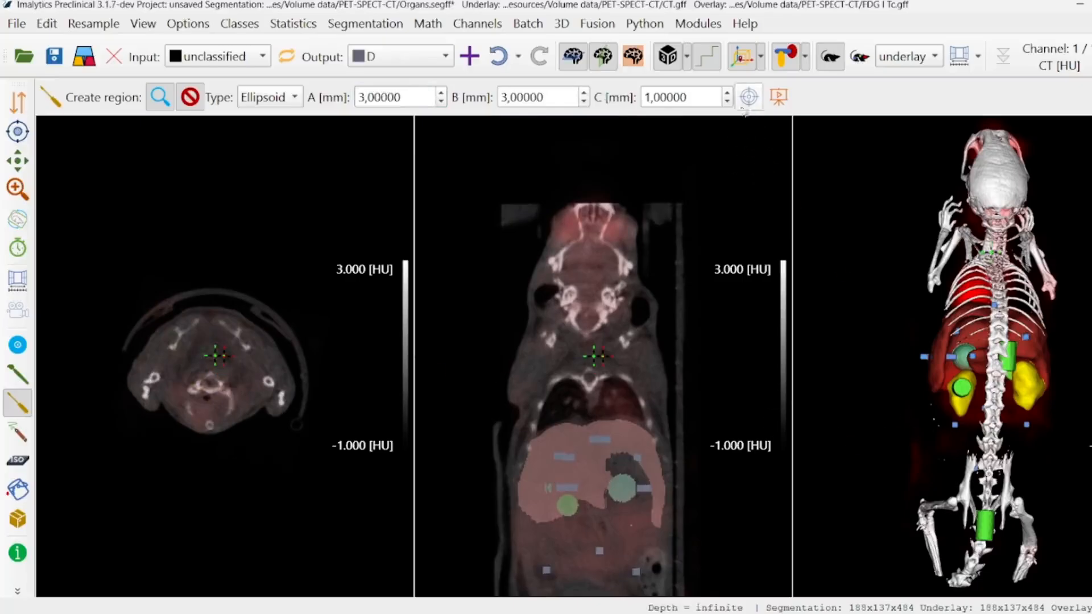
{"action": "left_click", "coordinate": [748, 98]}
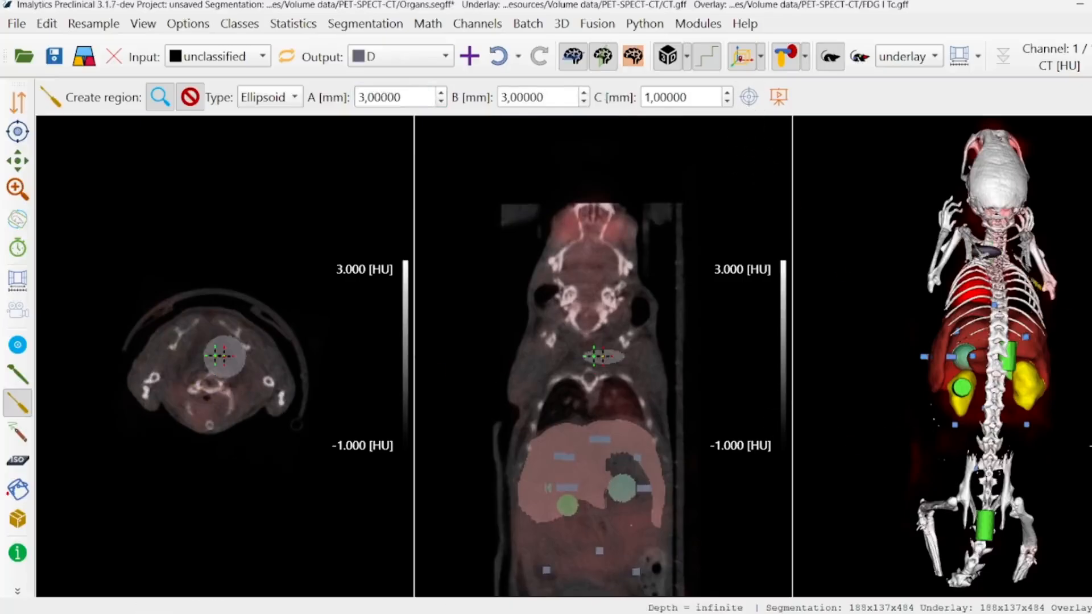